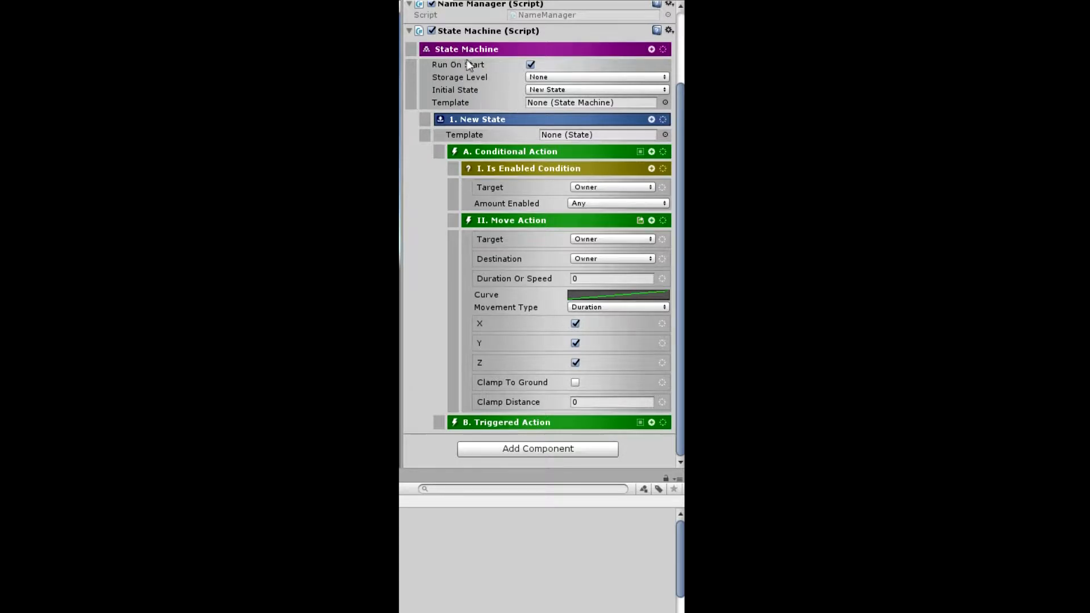
- Set the Is Enabled Condition's target to None and check the warning on its Target field
{"action": "left_click", "coordinate": [520, 182]}
{"action": "left_click", "coordinate": [618, 191]}
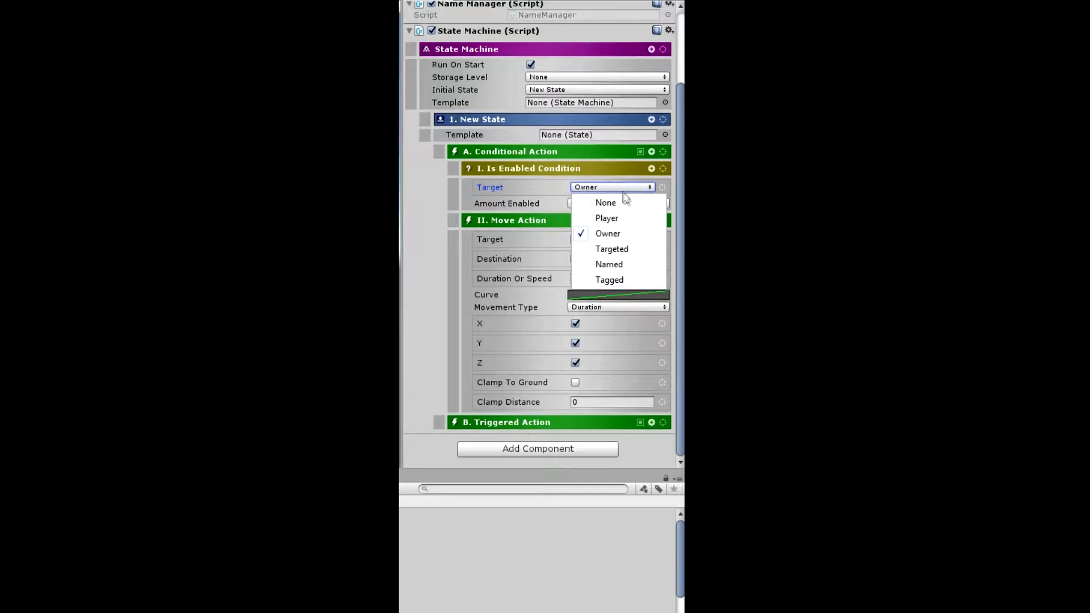
{"action": "left_click", "coordinate": [627, 203]}
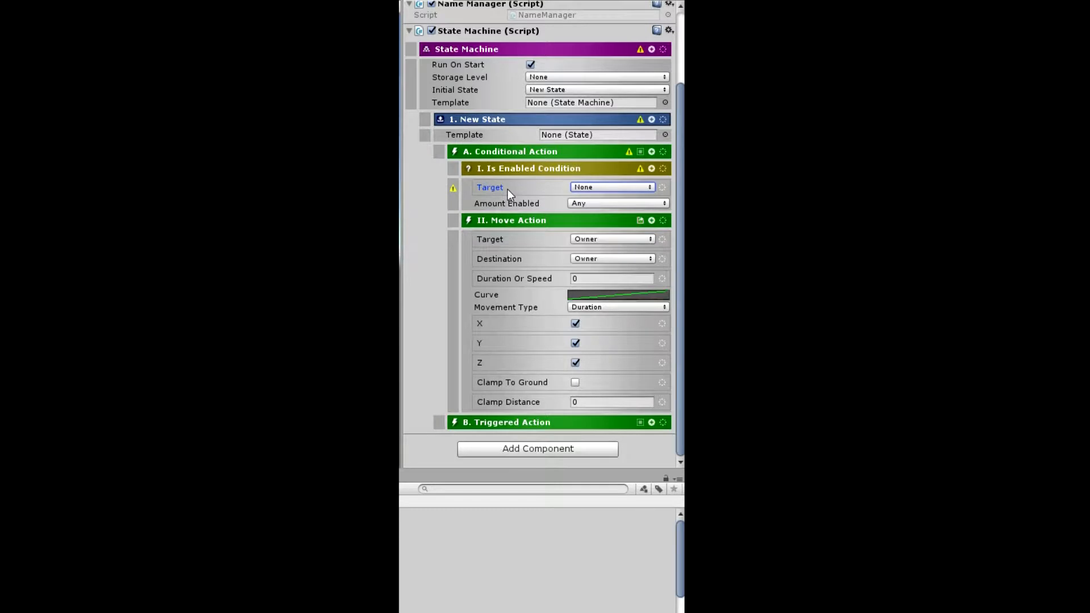
{"action": "mouse_move", "coordinate": [454, 189]}
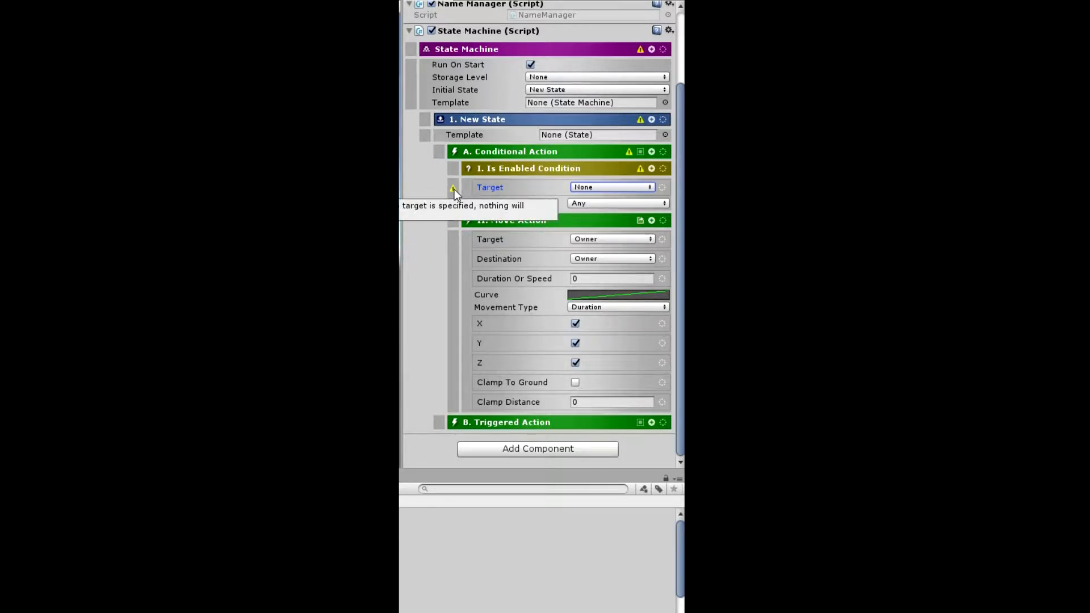
- Cycle the Is Enabled Condition's target through Player and Owner to Targeted
{"action": "left_click", "coordinate": [604, 190]}
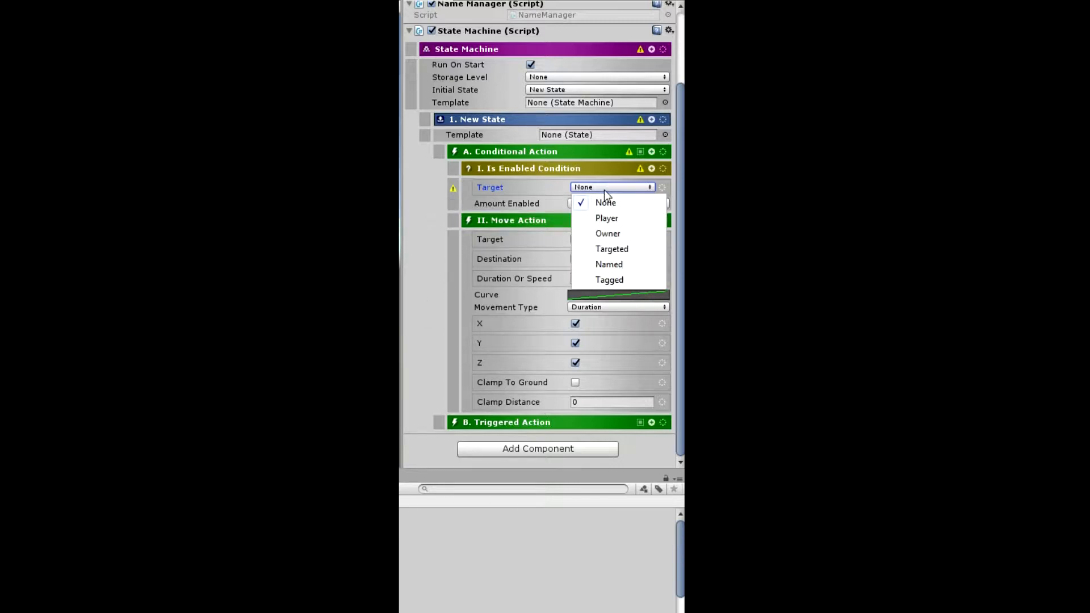
{"action": "left_click", "coordinate": [625, 223]}
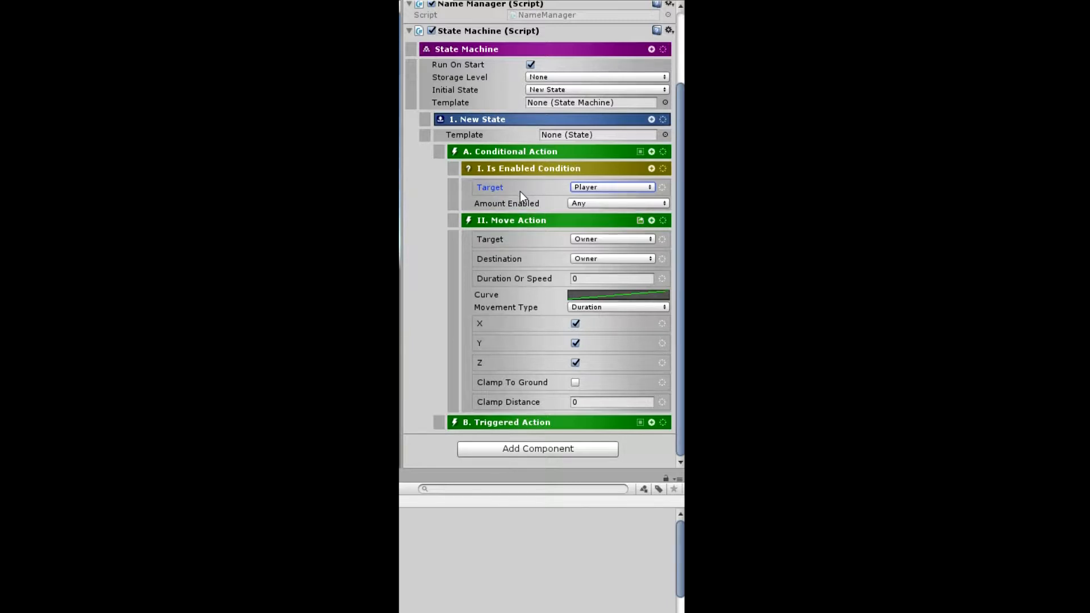
{"action": "left_click", "coordinate": [588, 189]}
{"action": "left_click", "coordinate": [607, 234]}
{"action": "left_click", "coordinate": [589, 188]}
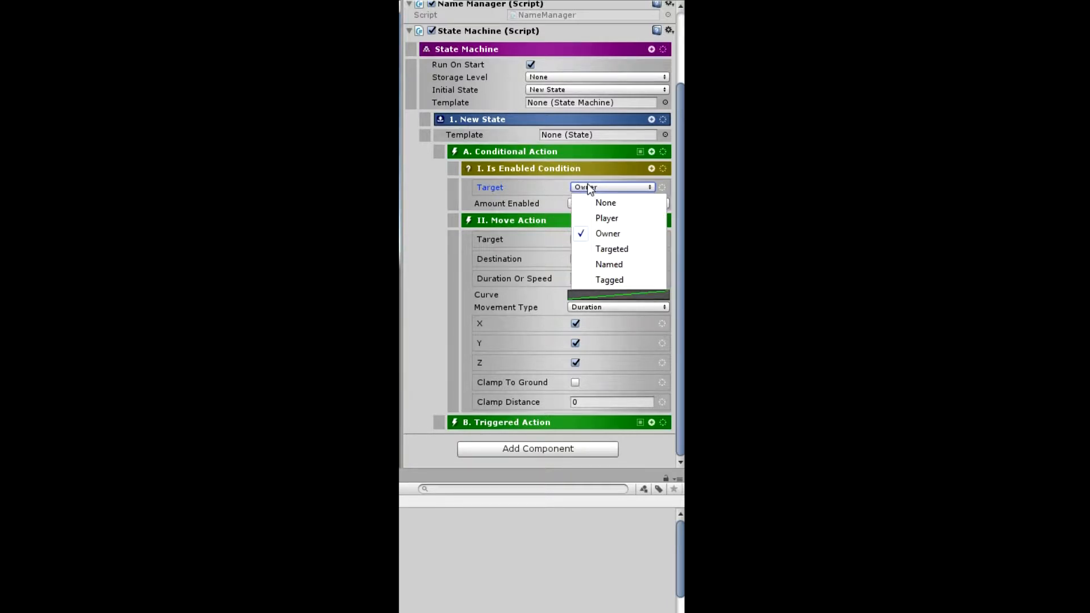
{"action": "left_click", "coordinate": [632, 249]}
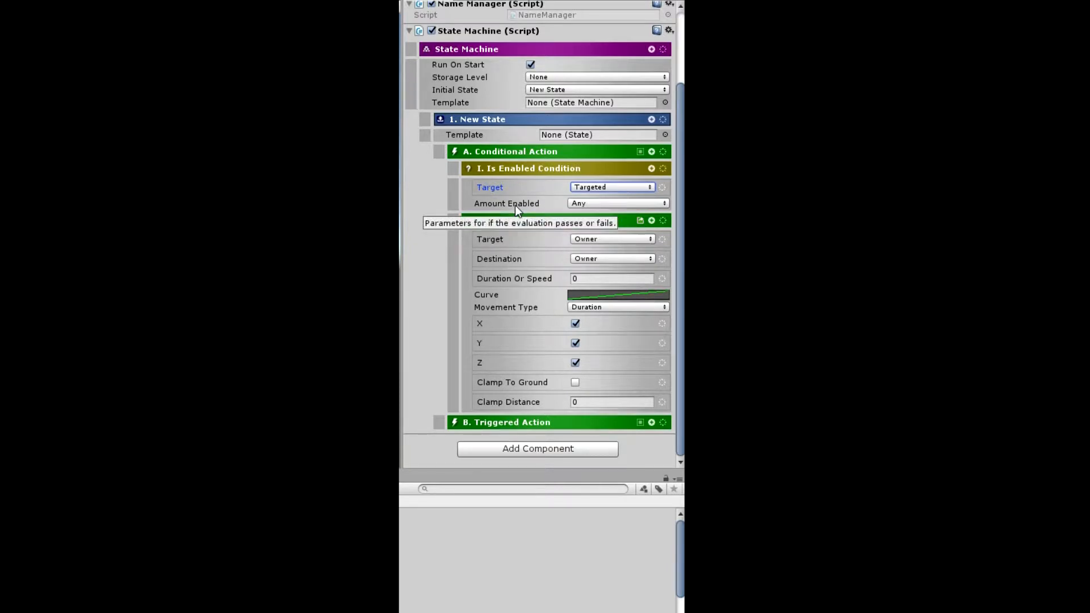
- Replace the Is Enabled Trigger inside the Triggered Action with the Proximity Trigger from the Spatial category
{"action": "left_click", "coordinate": [507, 423]}
{"action": "scroll", "coordinate": [441, 363], "scroll_direction": "down", "scroll_amount": 2}
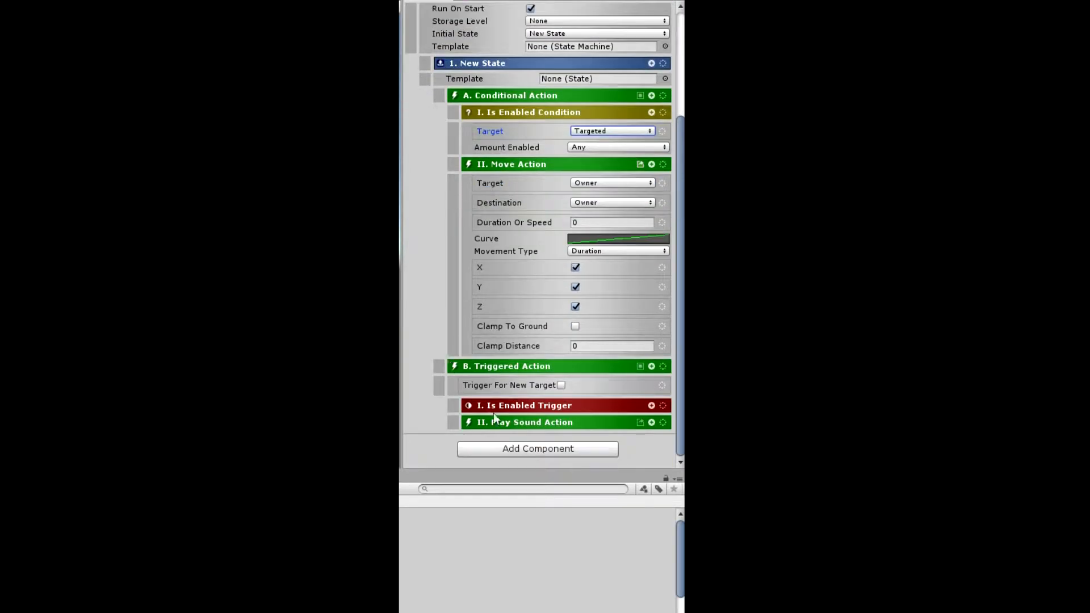
{"action": "left_click", "coordinate": [524, 406]}
{"action": "scroll", "coordinate": [508, 404], "scroll_direction": "down", "scroll_amount": 3}
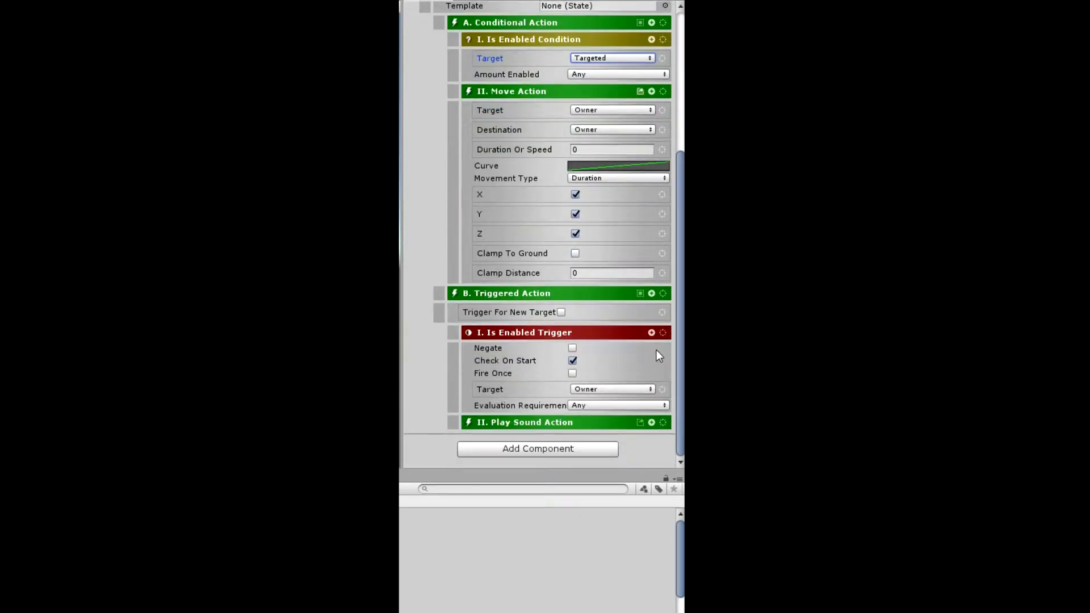
{"action": "left_click", "coordinate": [651, 329]}
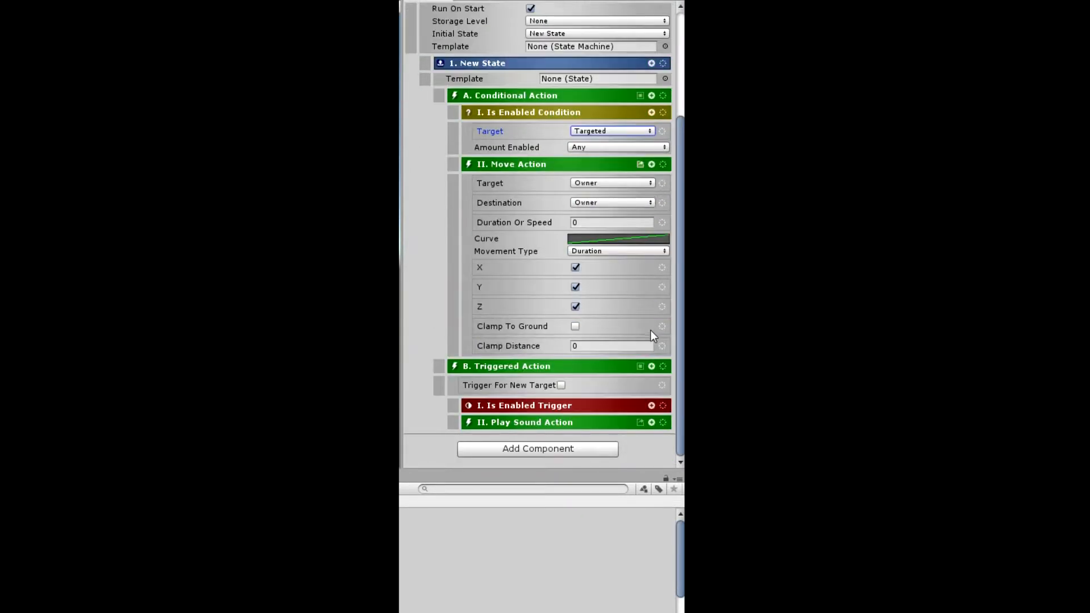
{"action": "left_click", "coordinate": [651, 407]}
{"action": "left_click", "coordinate": [601, 52]}
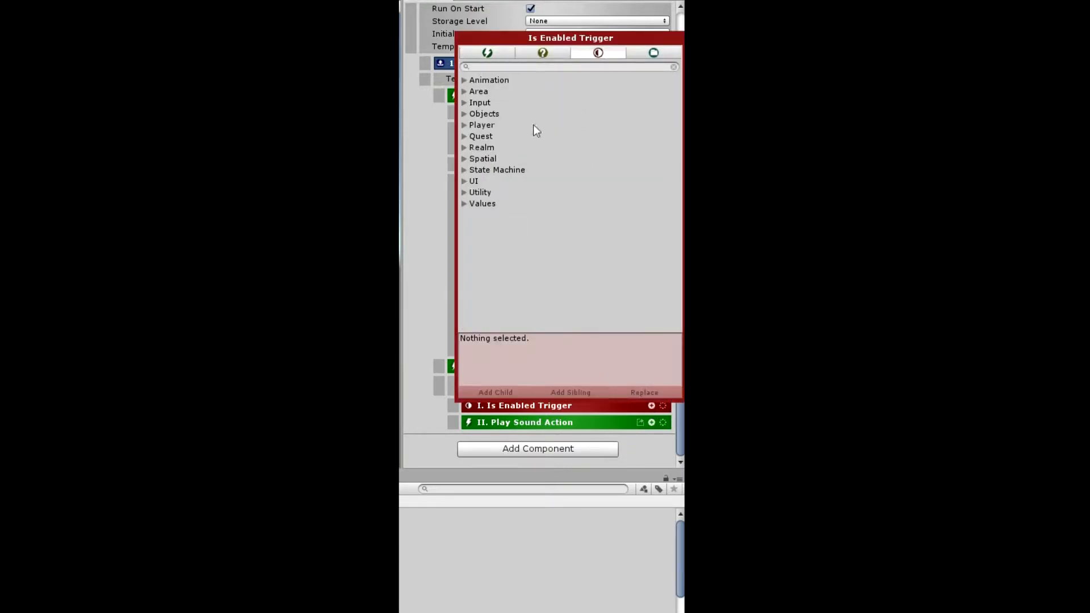
{"action": "left_click", "coordinate": [463, 159]}
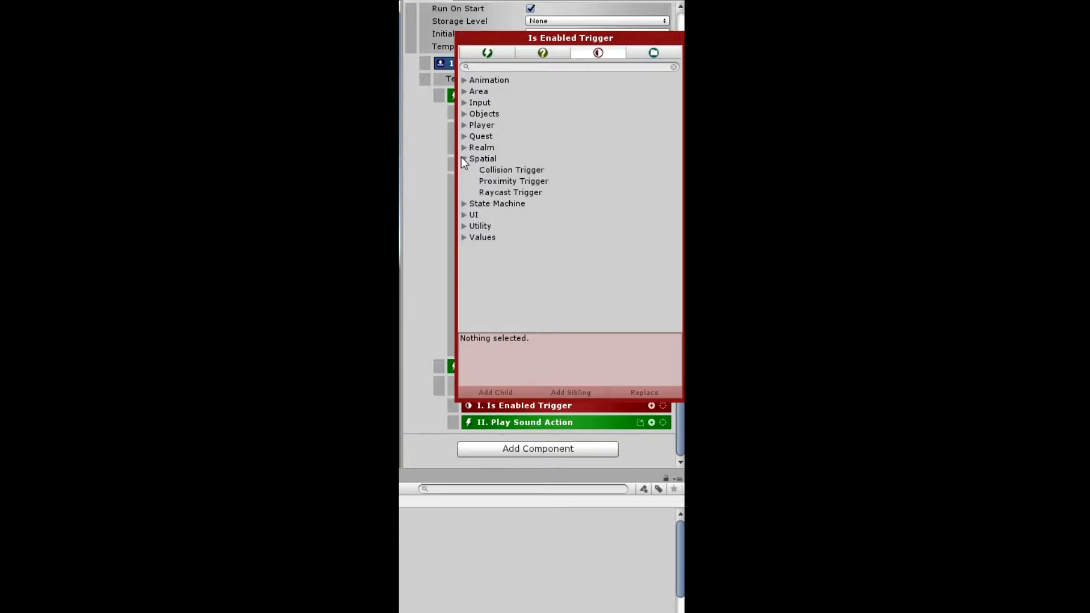
{"action": "left_click", "coordinate": [518, 181]}
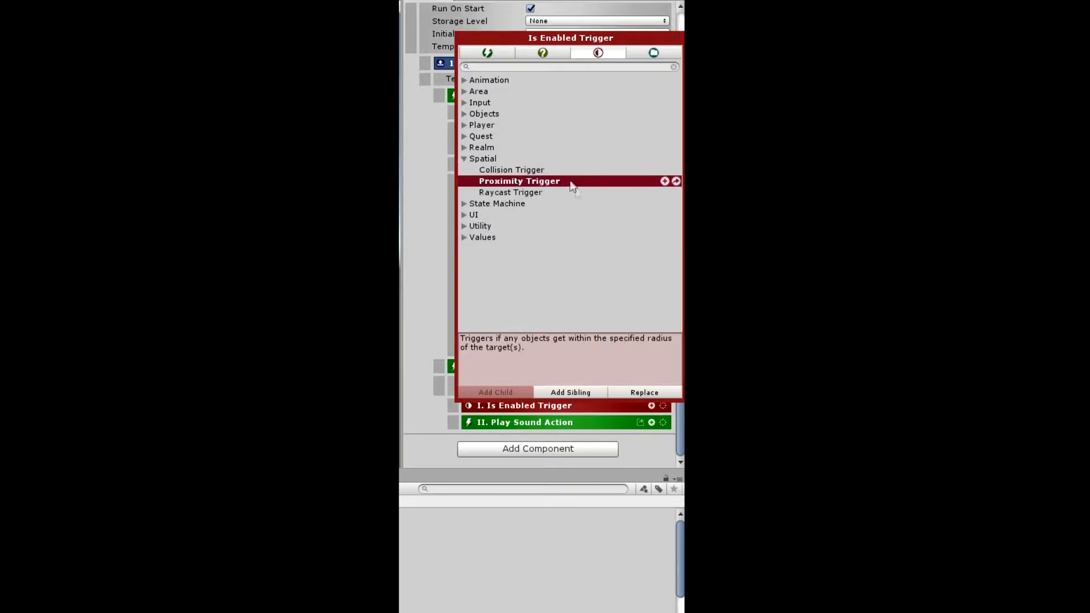
{"action": "left_click", "coordinate": [641, 391]}
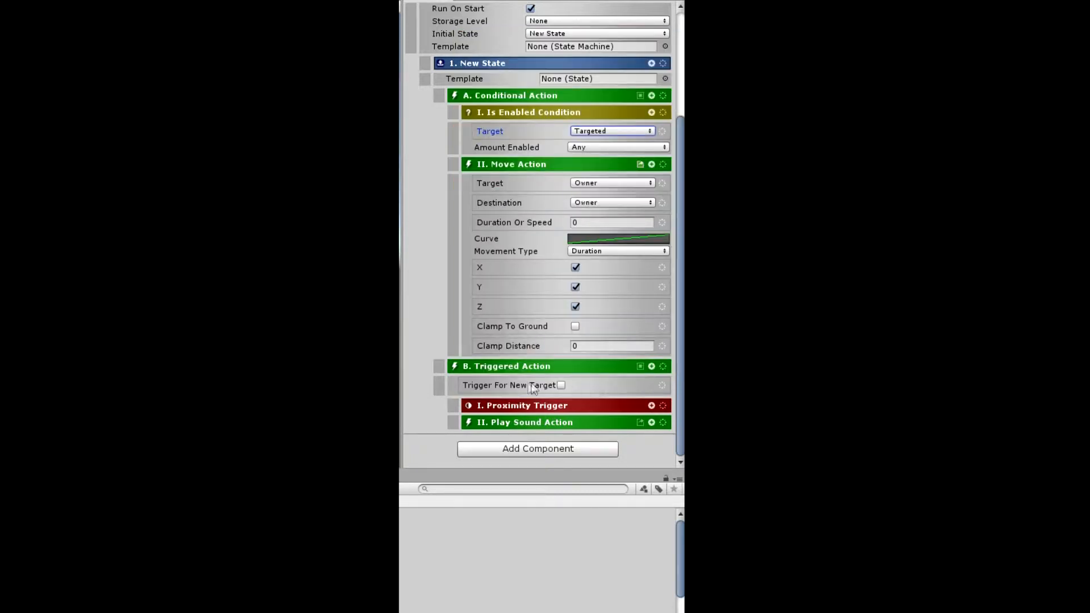
- Expand the Proximity Trigger and set its radius to 10
{"action": "left_click", "coordinate": [488, 407]}
{"action": "scroll", "coordinate": [512, 379], "scroll_direction": "down", "scroll_amount": 3}
{"action": "scroll", "coordinate": [512, 379], "scroll_direction": "down", "scroll_amount": 2}
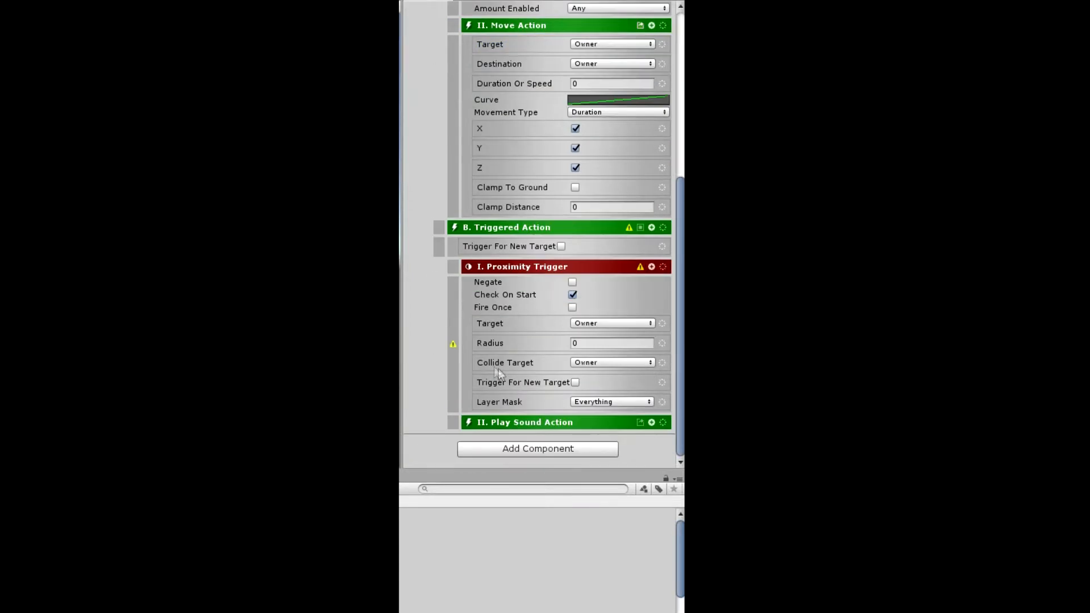
{"action": "left_click", "coordinate": [588, 343]}
{"action": "type", "text": "10"}
- Switch the Is Enabled Condition's target to Named and try filling it with ASdf and the StateMachine object
{"action": "scroll", "coordinate": [597, 203], "scroll_direction": "up", "scroll_amount": 3}
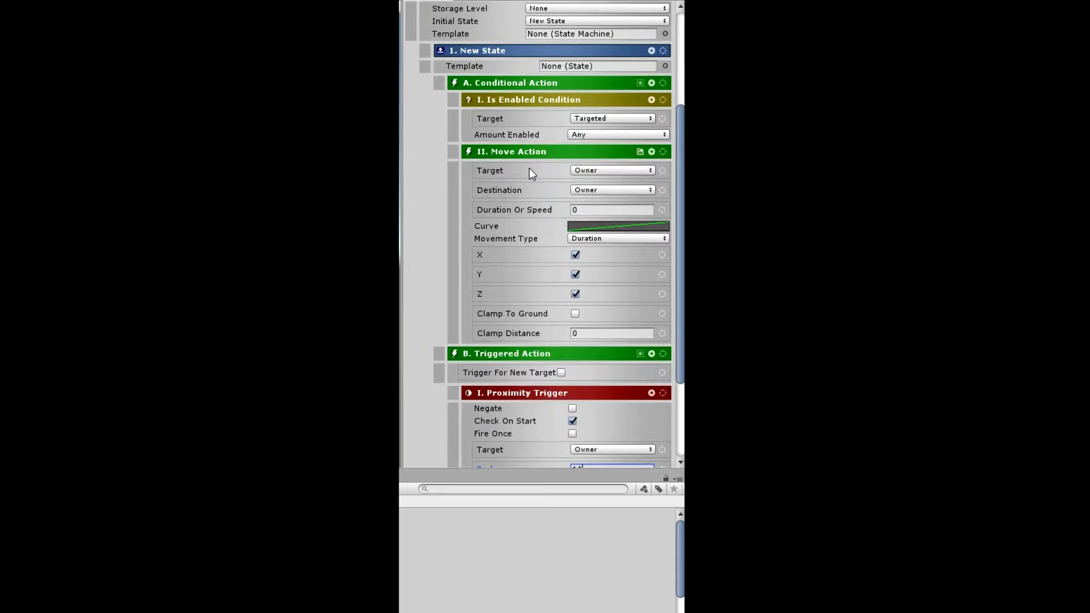
{"action": "left_click", "coordinate": [601, 120]}
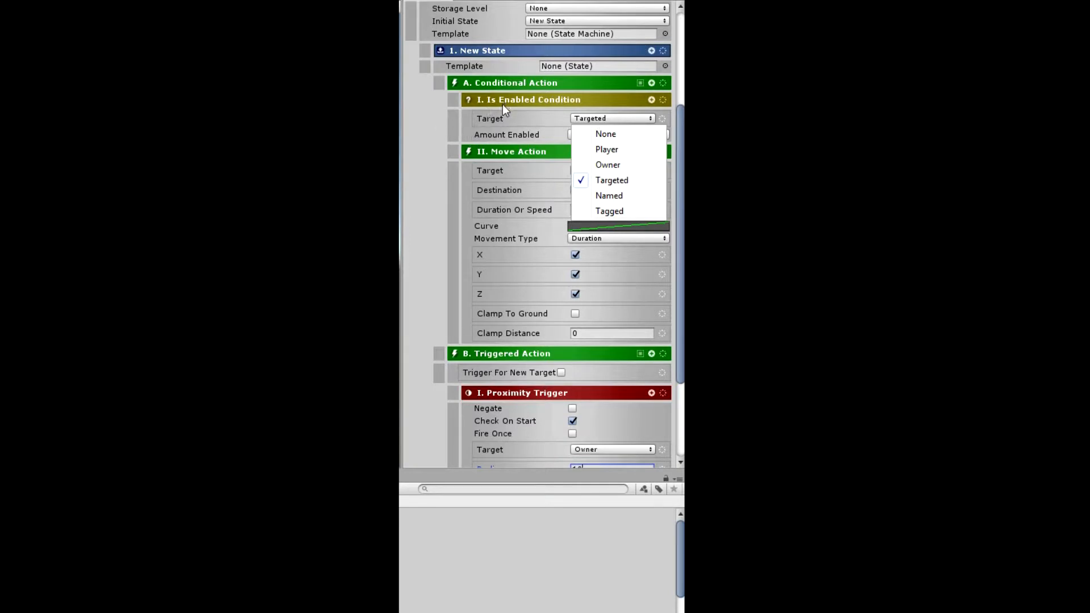
{"action": "left_click", "coordinate": [619, 194]}
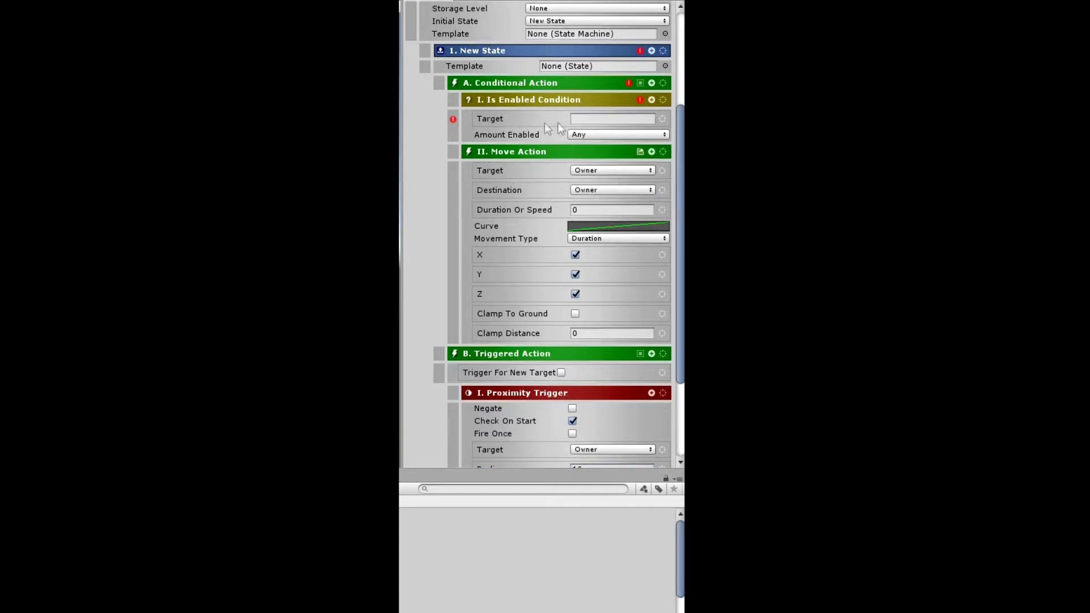
{"action": "left_click", "coordinate": [586, 118]}
{"action": "type", "text": "ASdf"}
{"action": "key", "text": "BackSpace"}
{"action": "key", "text": "BackSpace"}
{"action": "key", "text": "BackSpace"}
{"action": "key", "text": "BackSpace"}
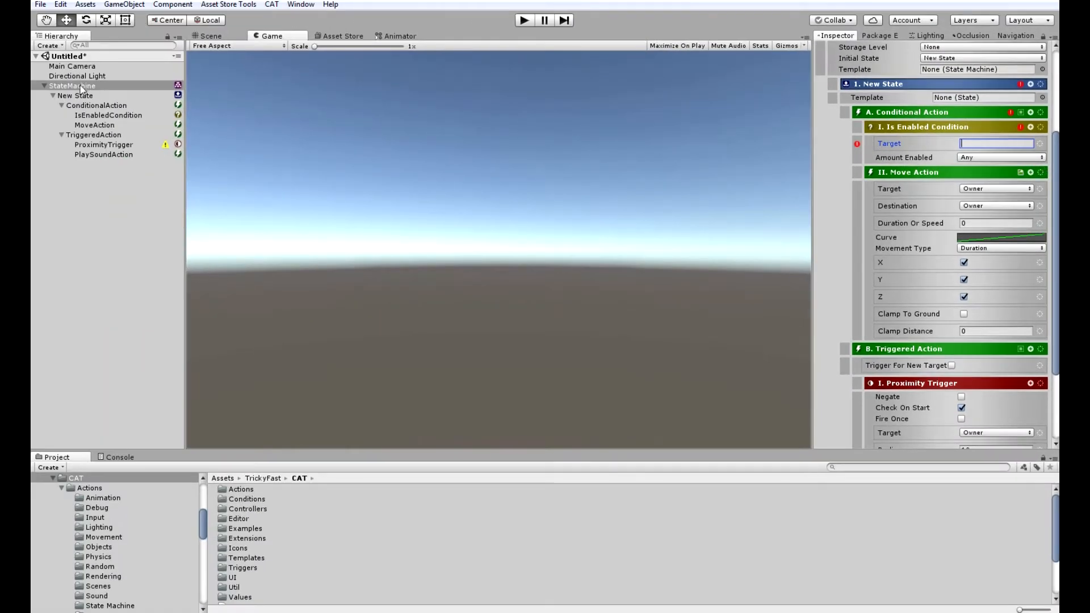
{"action": "left_click_drag", "start_coordinate": [82, 89], "coordinate": [995, 149]}
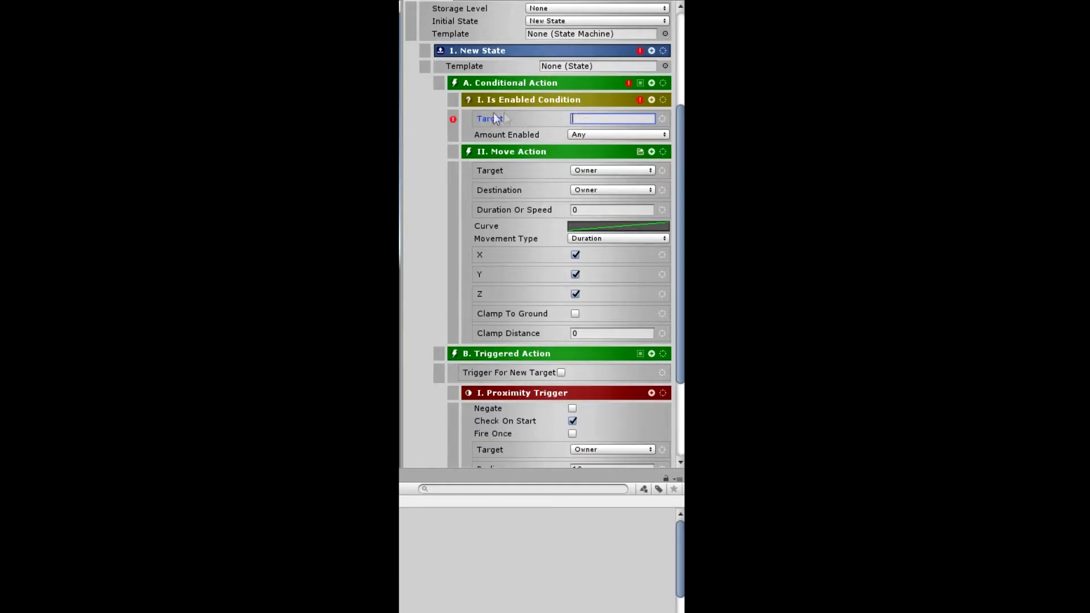
- Switch the Is Enabled Condition's target to Tagged, trying the Ground tag before choosing the Player tag
{"action": "left_click", "coordinate": [662, 119]}
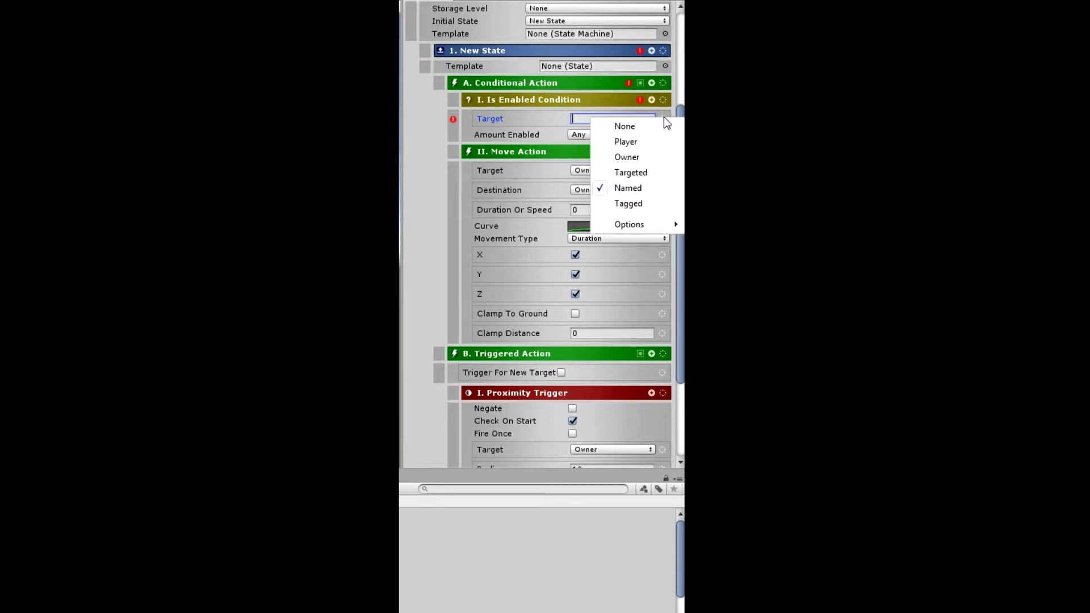
{"action": "left_click", "coordinate": [643, 203]}
{"action": "left_click", "coordinate": [583, 119]}
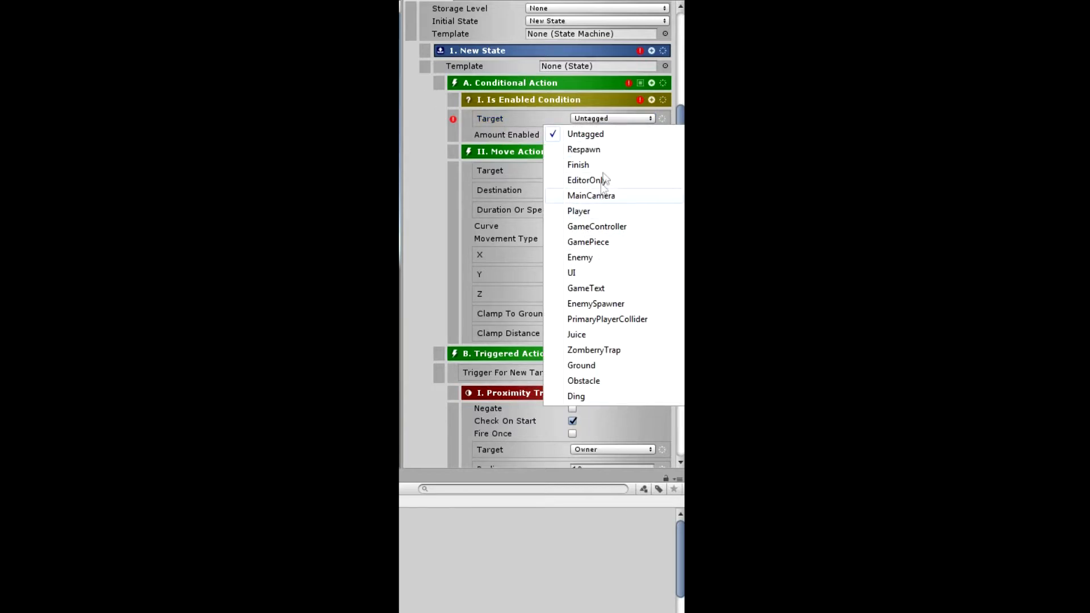
{"action": "left_click", "coordinate": [612, 366]}
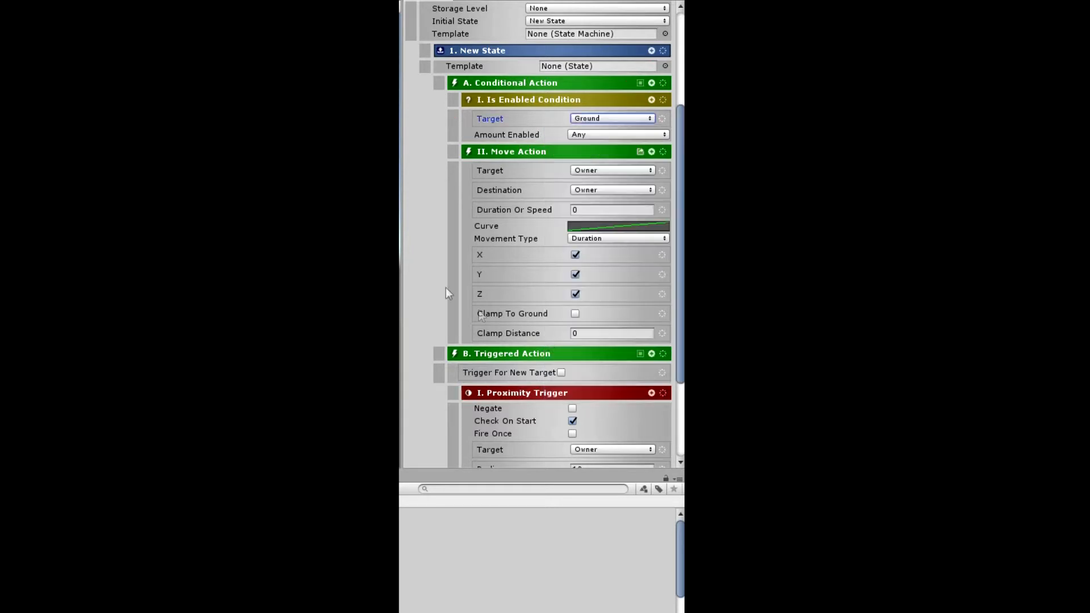
{"action": "left_click", "coordinate": [592, 120]}
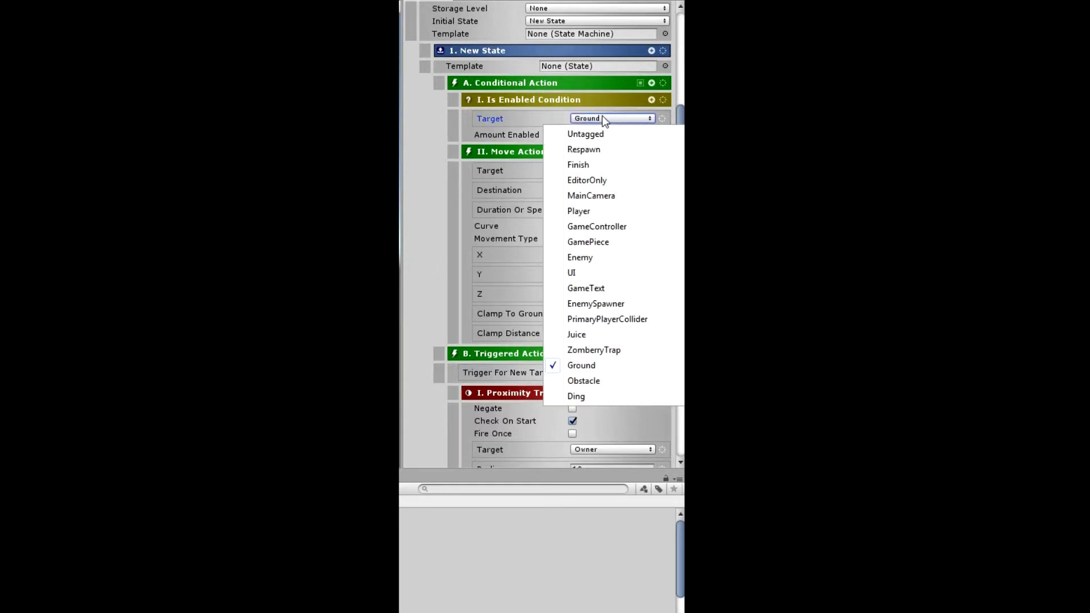
{"action": "left_click", "coordinate": [604, 211]}
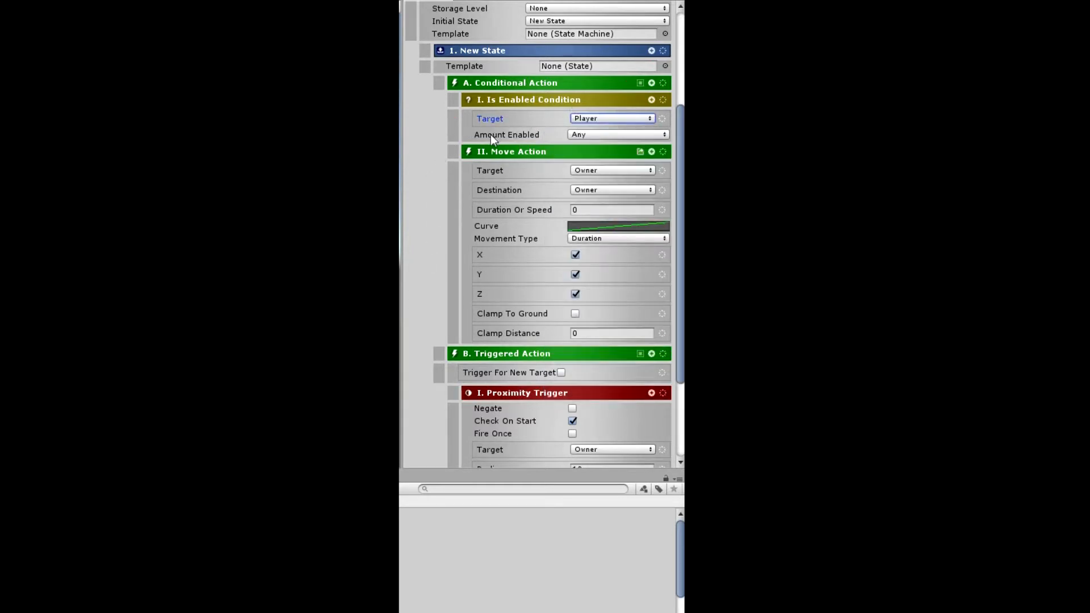
- Enable the Path option for the Is Enabled Condition's target and review the available tags without changing the tag
{"action": "left_click", "coordinate": [662, 119]}
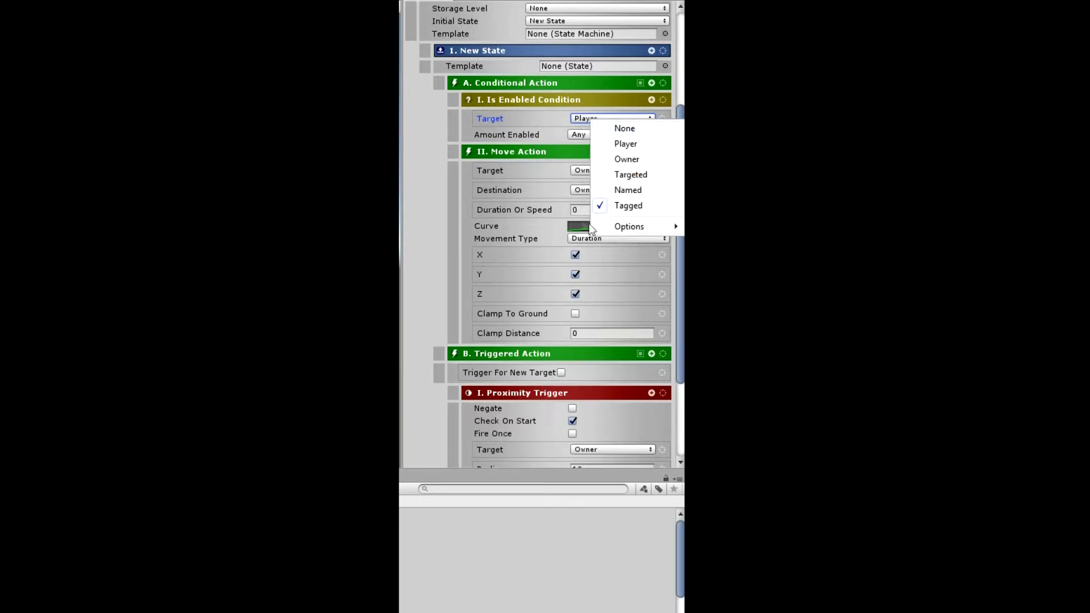
{"action": "mouse_move", "coordinate": [623, 228]}
{"action": "left_click", "coordinate": [571, 228]}
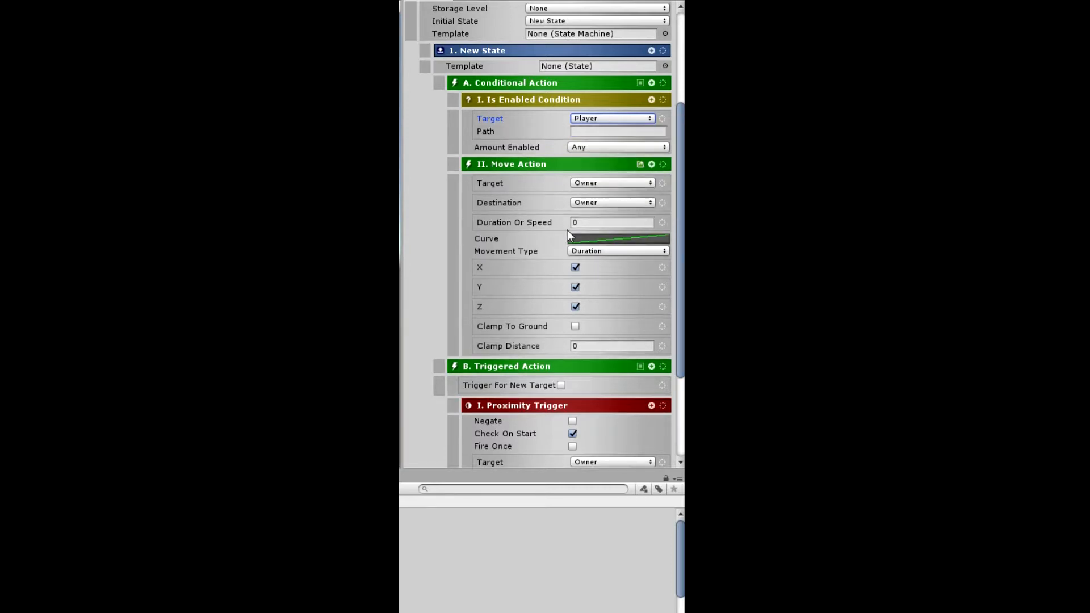
{"action": "left_click", "coordinate": [612, 118]}
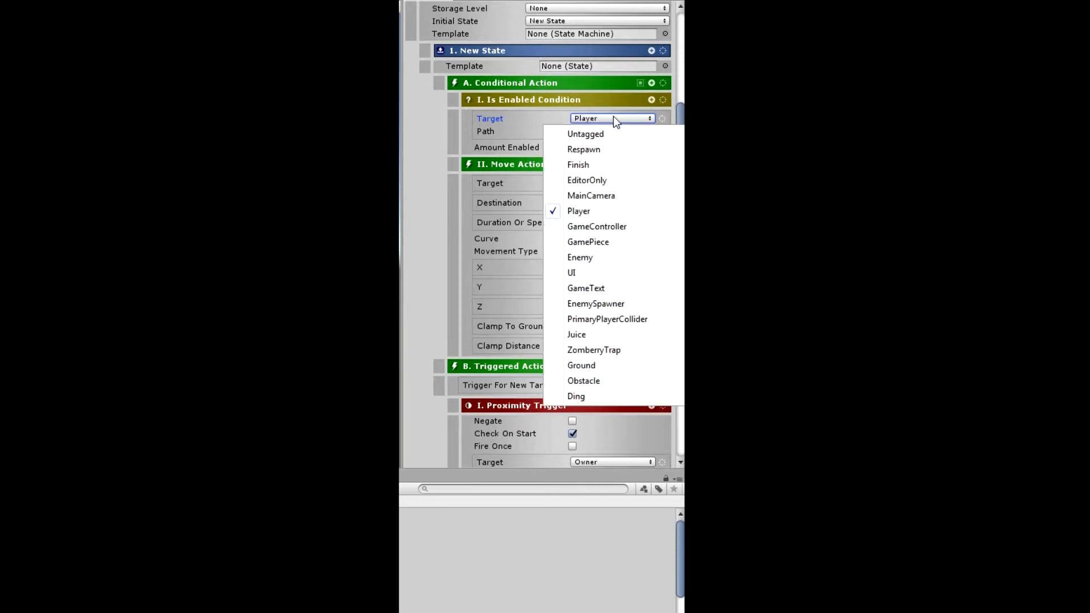
{"action": "left_click", "coordinate": [543, 120]}
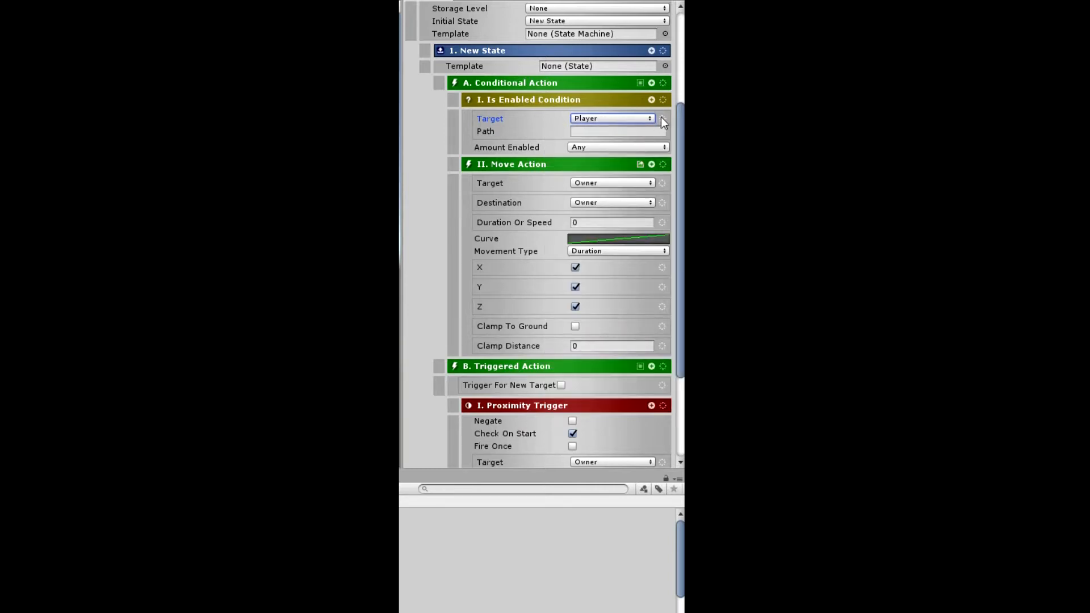
- Set the Is Enabled Condition's target to Owner and enter New State as its path
{"action": "left_click", "coordinate": [661, 117]}
{"action": "left_click", "coordinate": [648, 156]}
{"action": "left_click", "coordinate": [593, 132]}
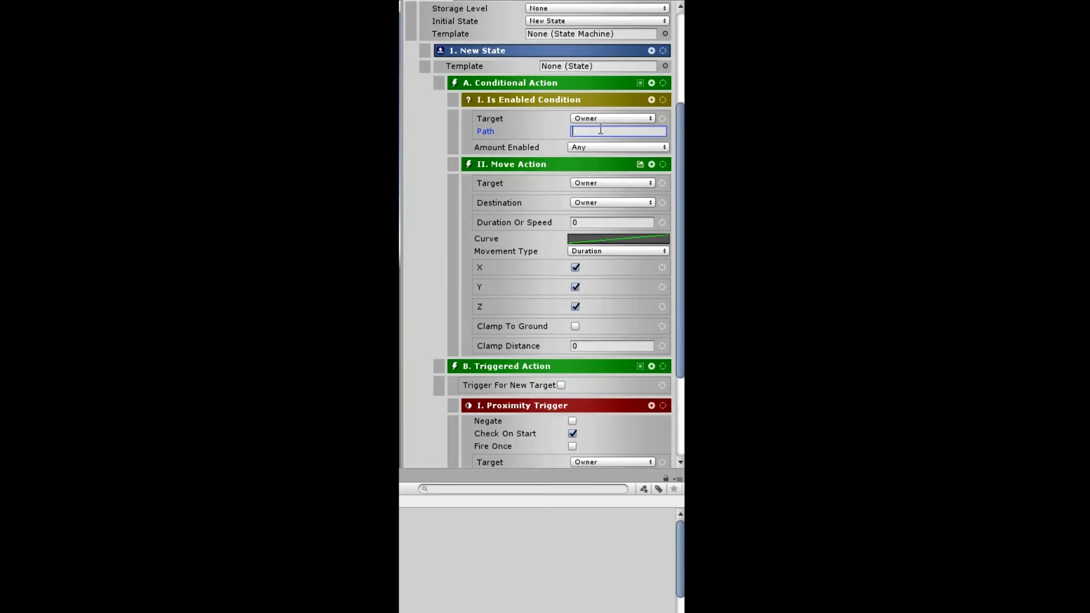
{"action": "type", "text": "New State"}
- Disable the Path option on the Is Enabled Condition's target and enable Reference Name instead
{"action": "left_click", "coordinate": [663, 118]}
{"action": "mouse_move", "coordinate": [633, 225]}
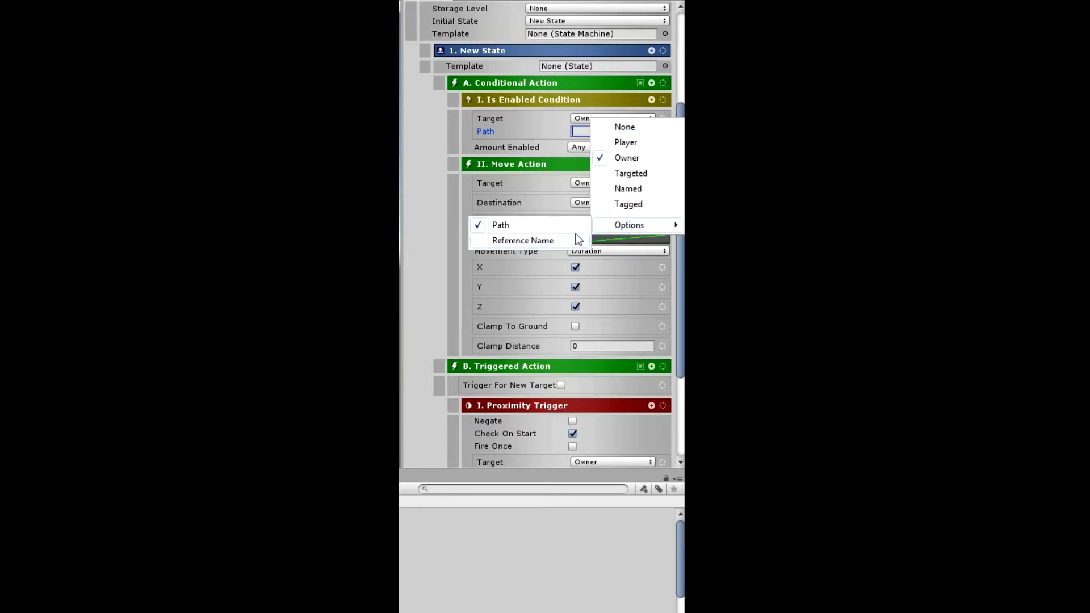
{"action": "left_click", "coordinate": [501, 224]}
{"action": "left_click", "coordinate": [663, 118]}
{"action": "mouse_move", "coordinate": [632, 224]}
{"action": "left_click", "coordinate": [556, 239]}
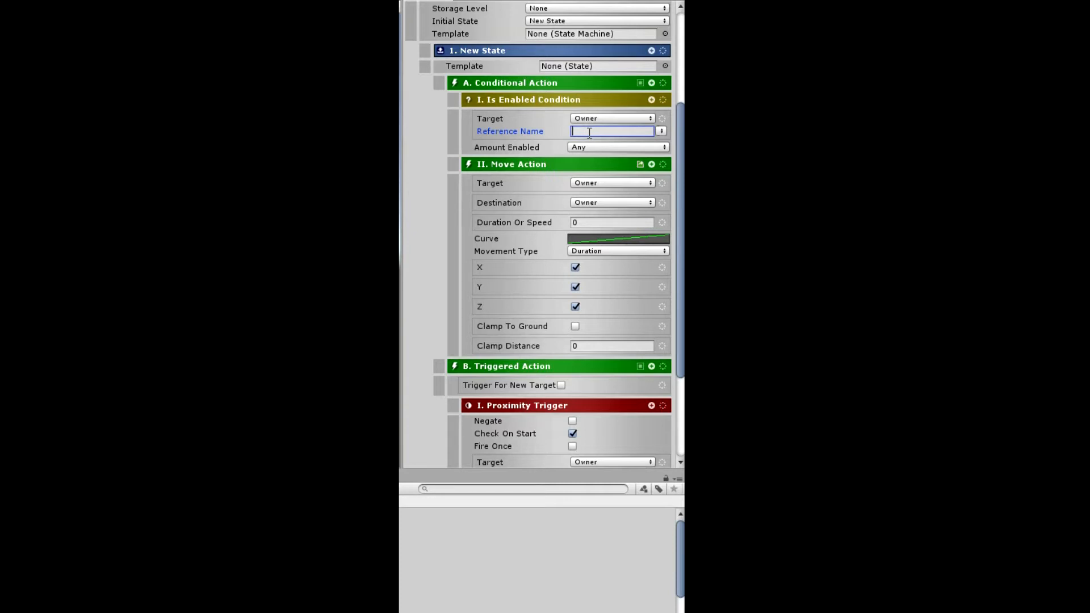
- Turn off the Reference Name option on the Is Enabled Condition's target
{"action": "left_click", "coordinate": [663, 119]}
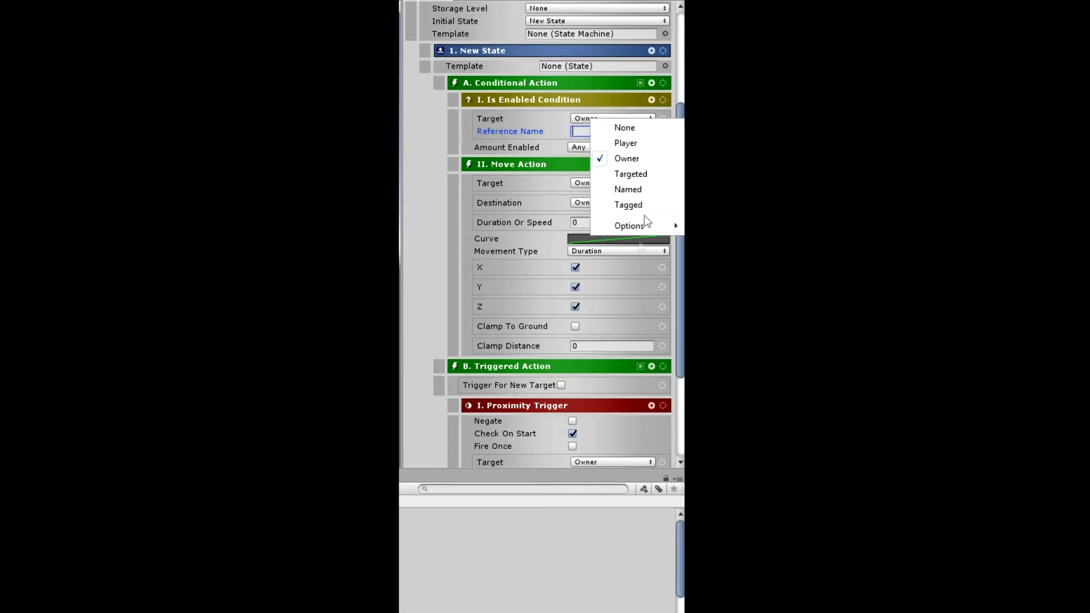
{"action": "mouse_move", "coordinate": [605, 229]}
{"action": "left_click", "coordinate": [549, 242]}
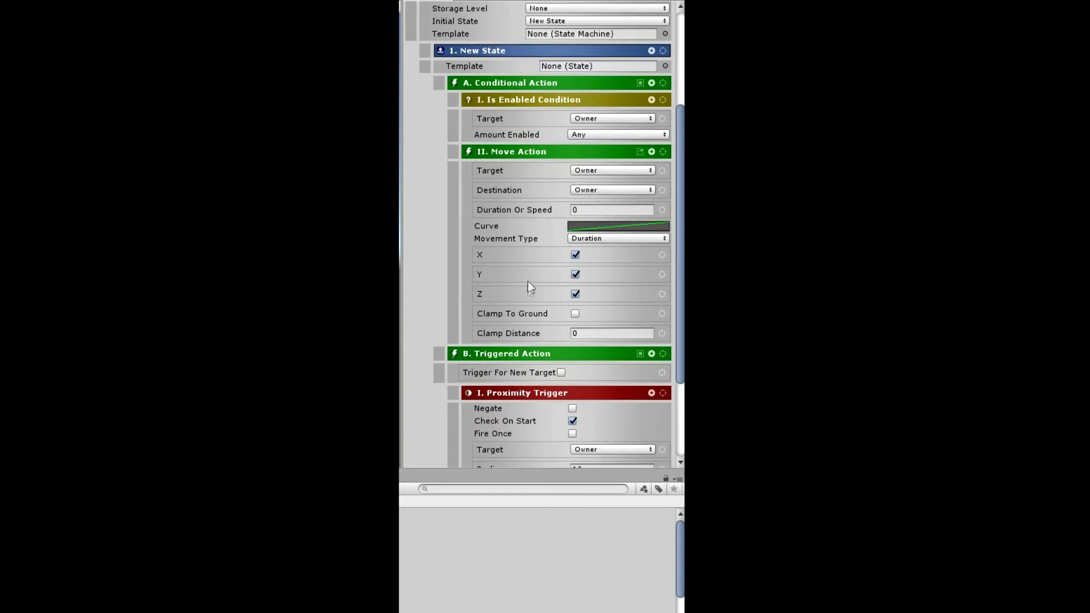
- Enable the Use Offset option on the Move Action's destination and set the Y offset to 10
{"action": "left_click", "coordinate": [662, 190]}
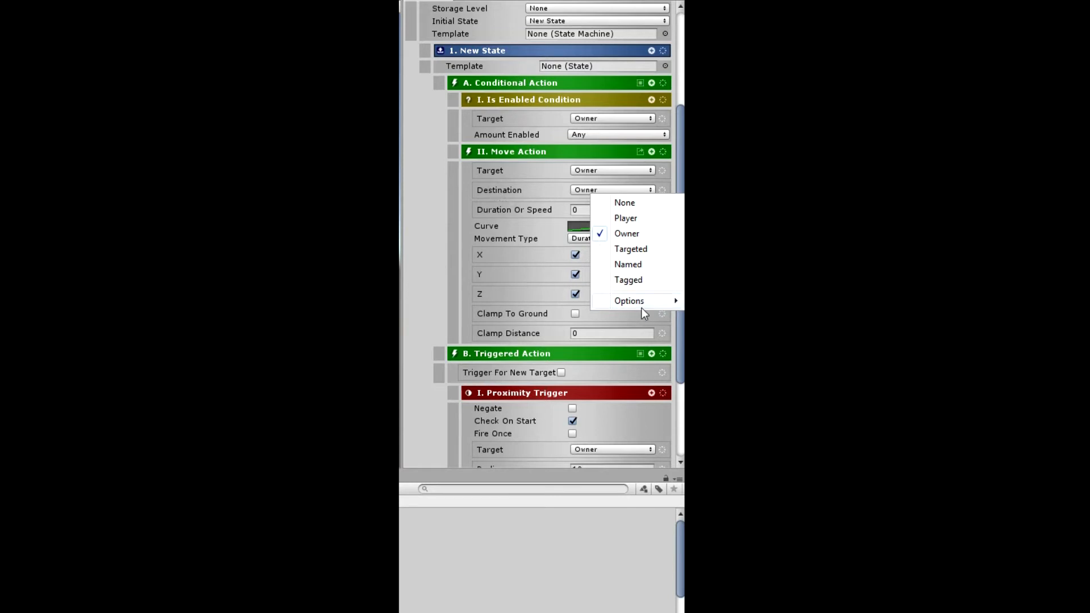
{"action": "left_click", "coordinate": [419, 199]}
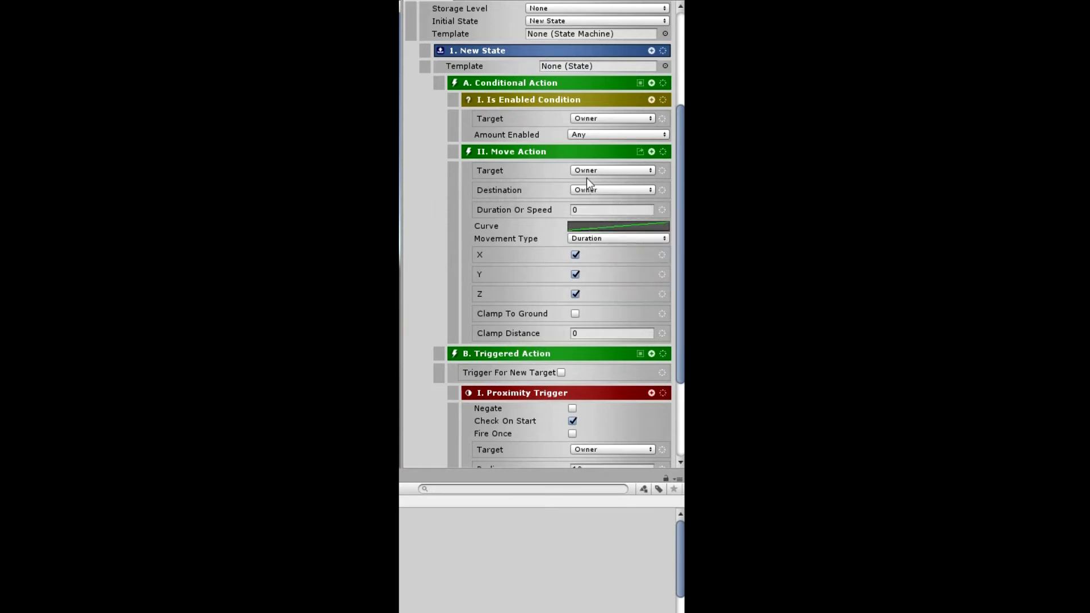
{"action": "left_click", "coordinate": [662, 190]}
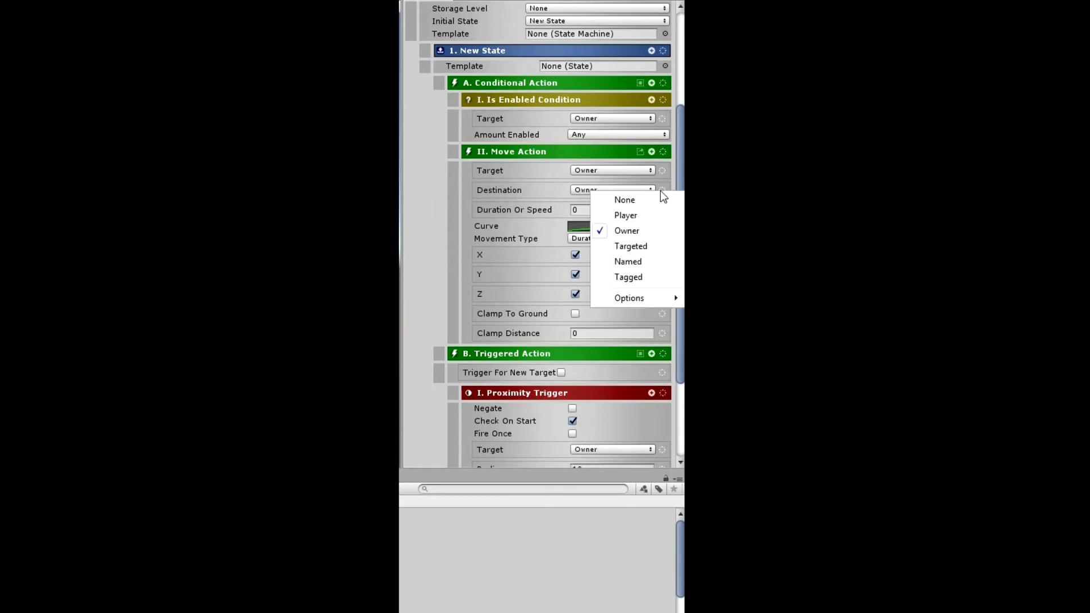
{"action": "mouse_move", "coordinate": [627, 305]}
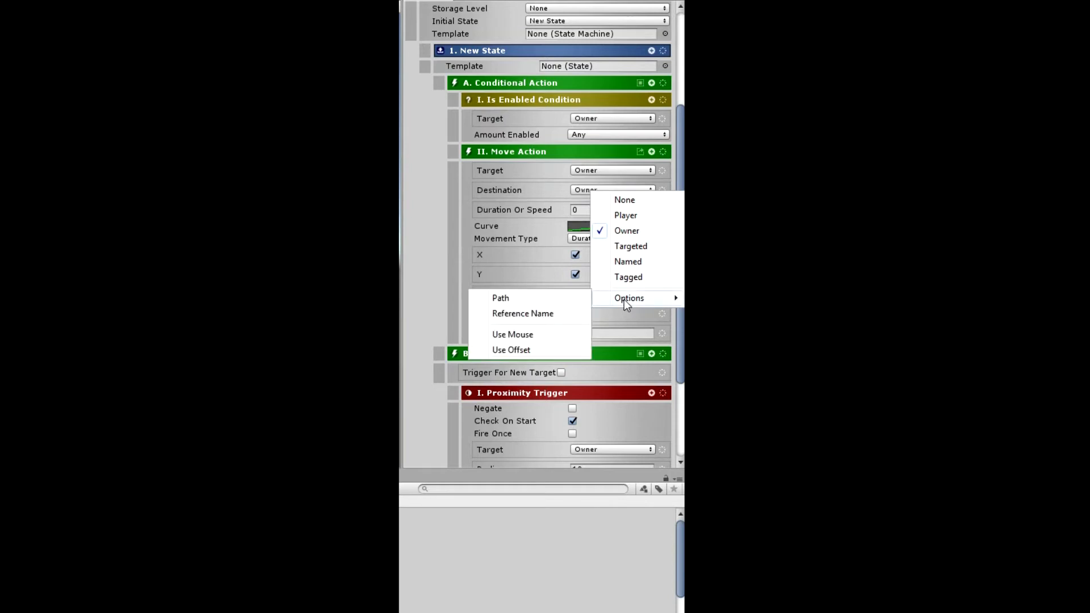
{"action": "left_click", "coordinate": [511, 350]}
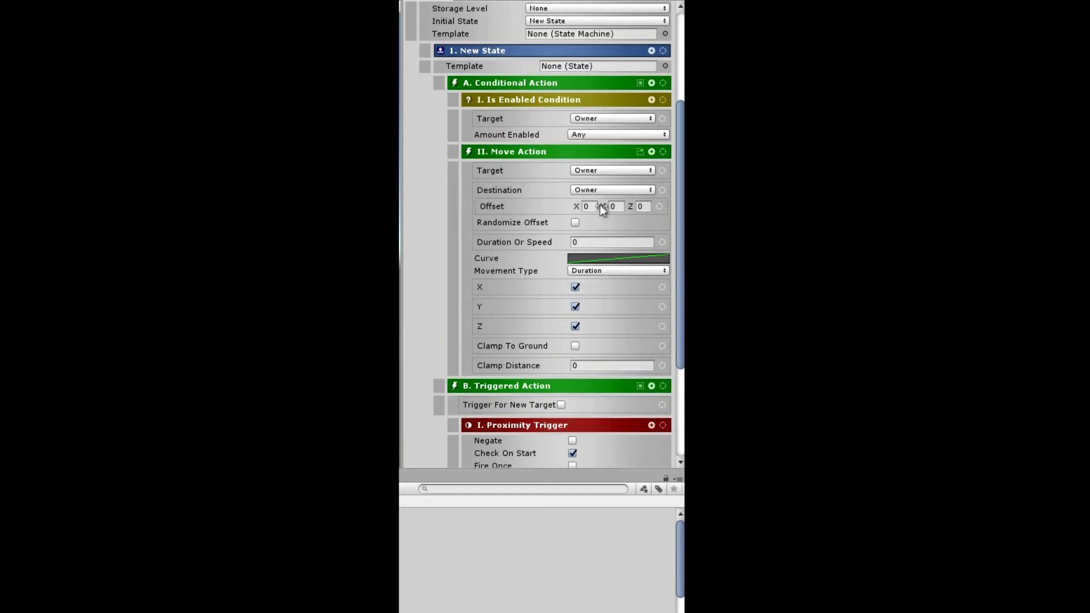
{"action": "left_click", "coordinate": [614, 206]}
{"action": "type", "text": "10"}
- Turn off the Use Offset option on the Move Action's destination
{"action": "left_click", "coordinate": [663, 189]}
{"action": "mouse_move", "coordinate": [639, 296]}
{"action": "left_click", "coordinate": [514, 348]}
- Enable the Use Mouse option on the Move Action's destination and switch it to Mouse Ray
{"action": "left_click", "coordinate": [662, 190]}
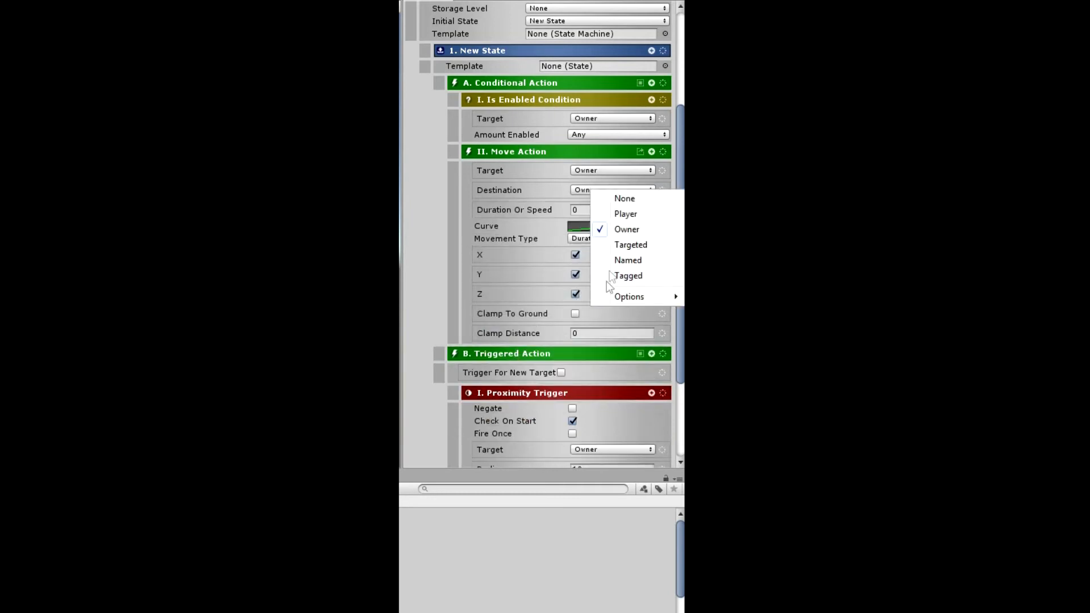
{"action": "mouse_move", "coordinate": [628, 296]}
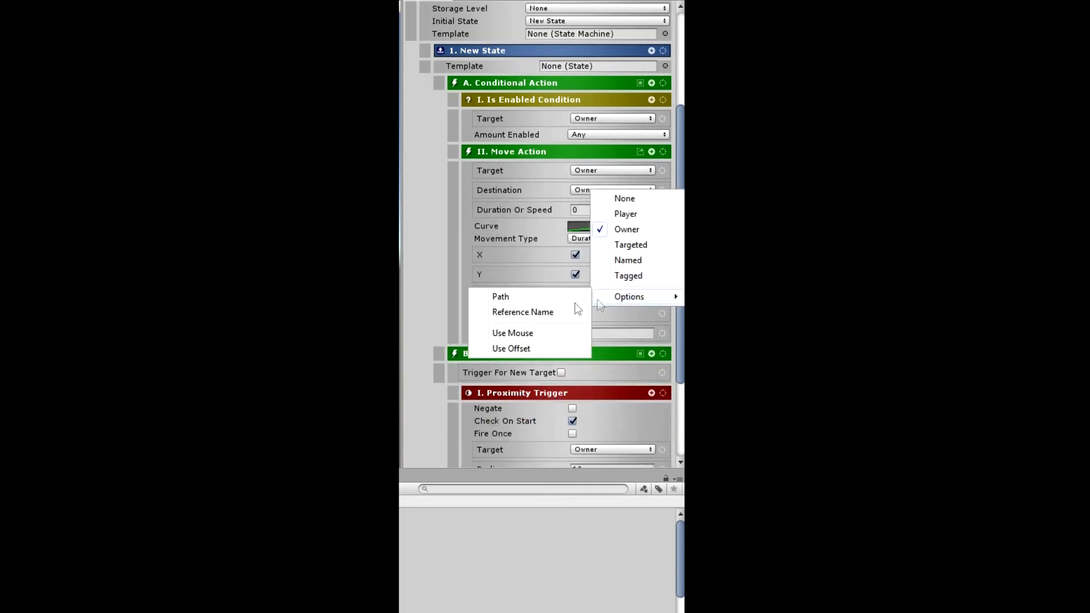
{"action": "left_click", "coordinate": [530, 336]}
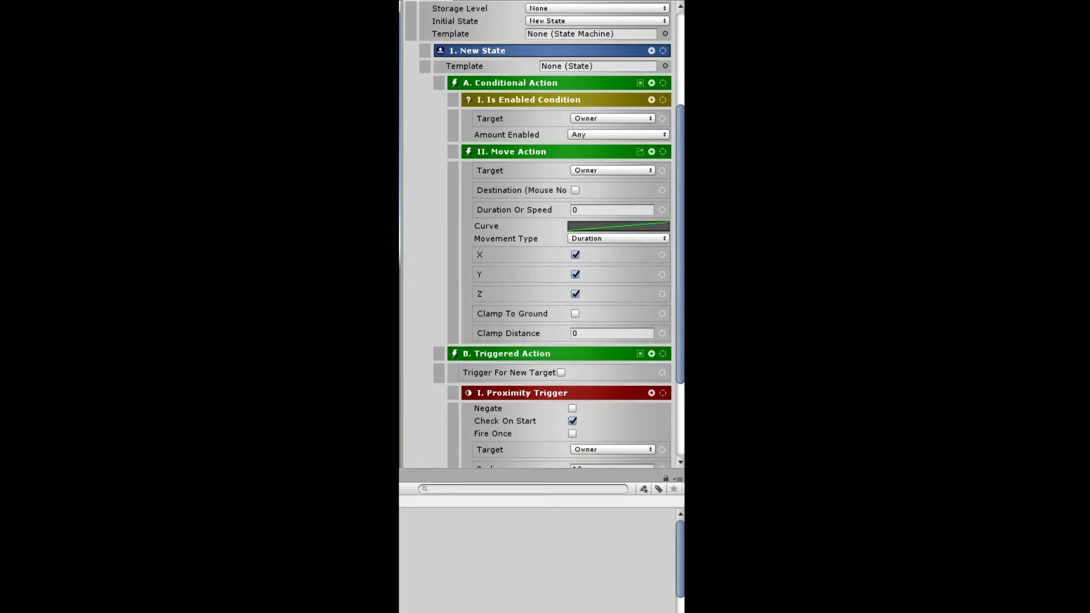
{"action": "left_click", "coordinate": [575, 190]}
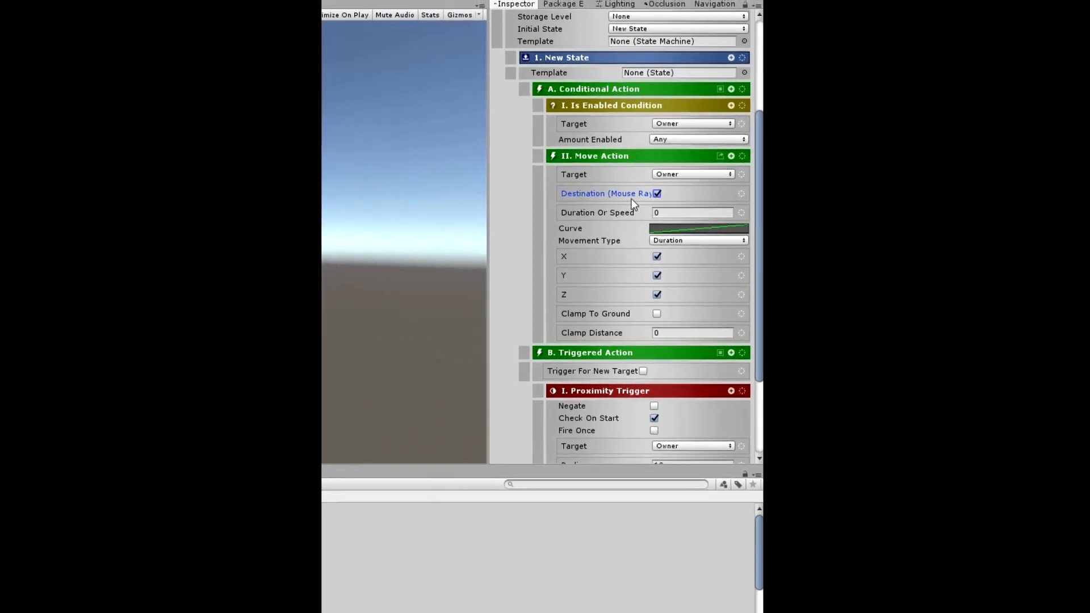